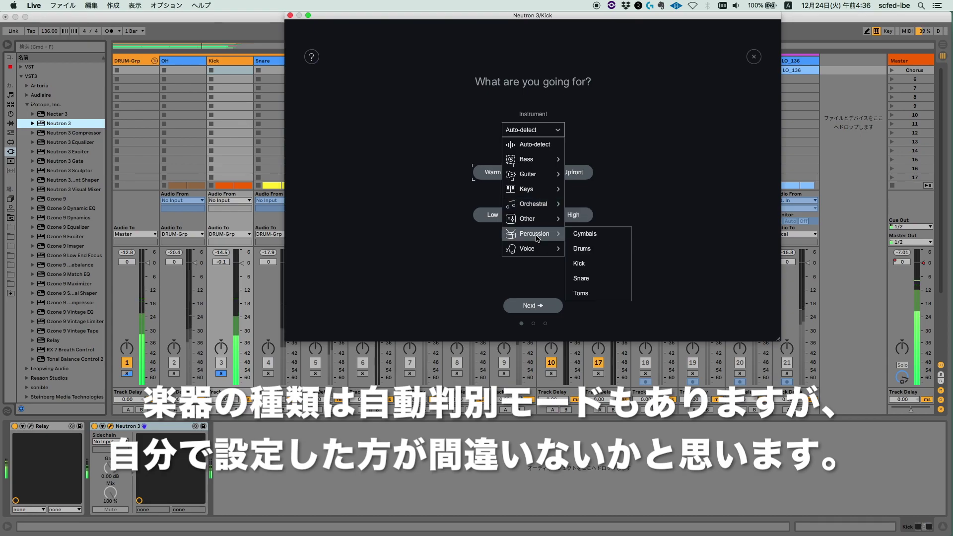
Run the Mix Assistant on the kick with Kick as the instrument, Balanced style and Medium intensity, and accept its suggestion
click(592, 265)
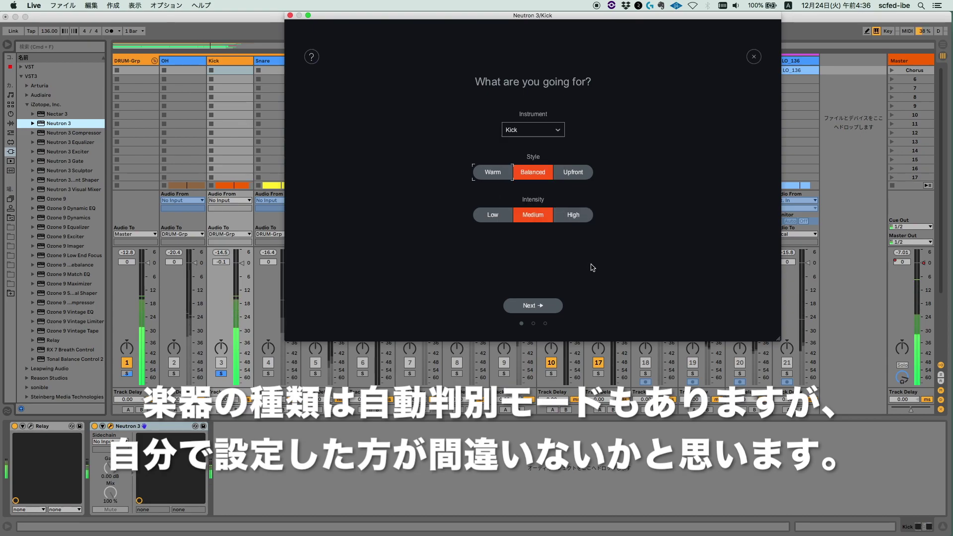
click(544, 304)
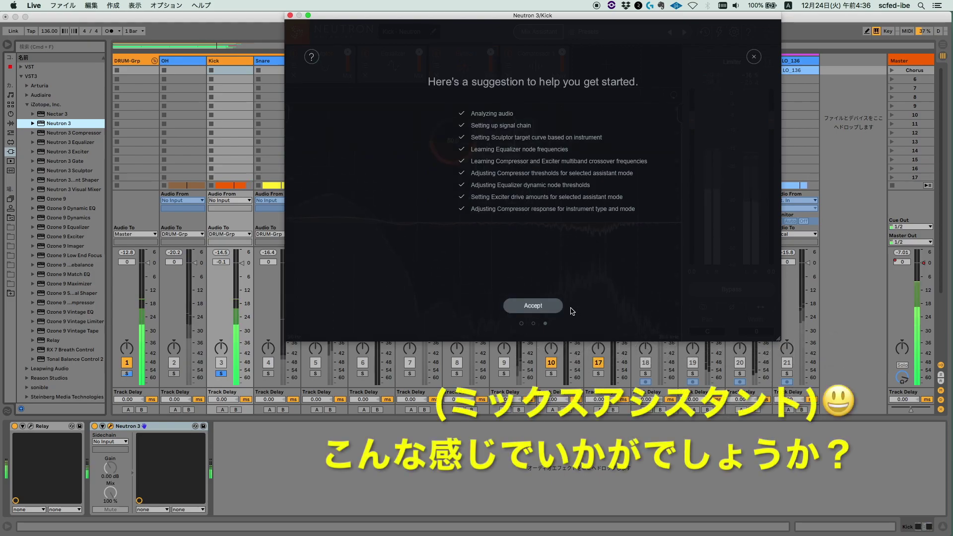
click(556, 305)
Compare the kick with Neutron bypassed and active, hide the plug-in window and unsolo the Kick track
click(716, 290)
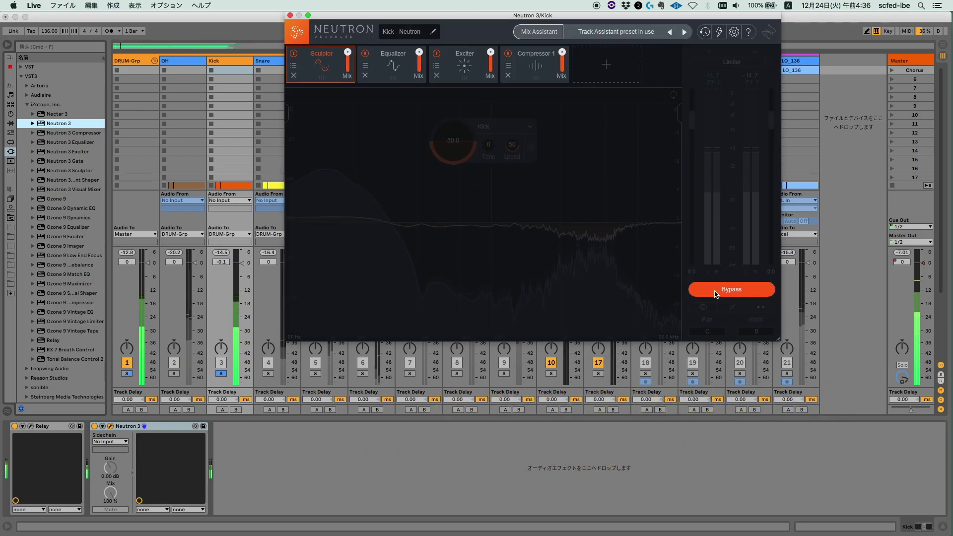
click(717, 292)
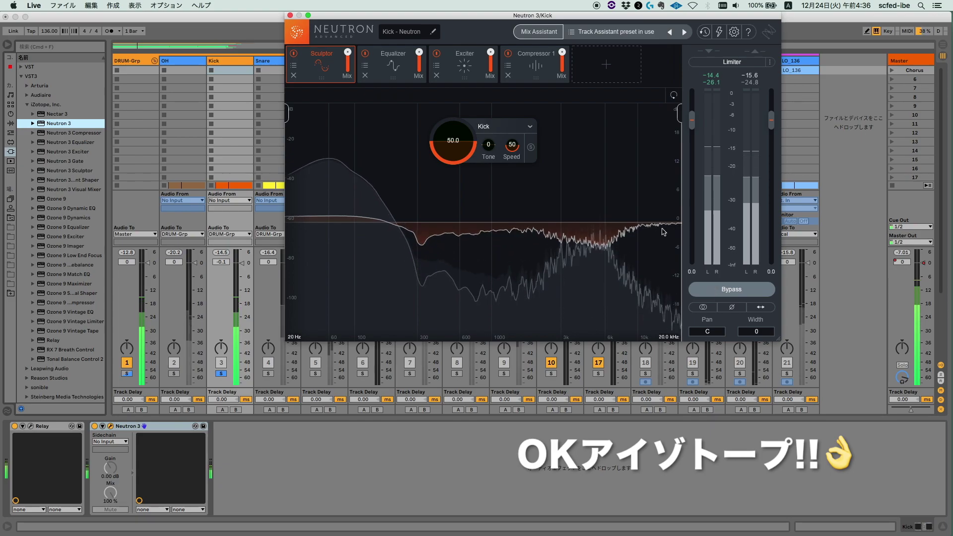
key(super+alt+p)
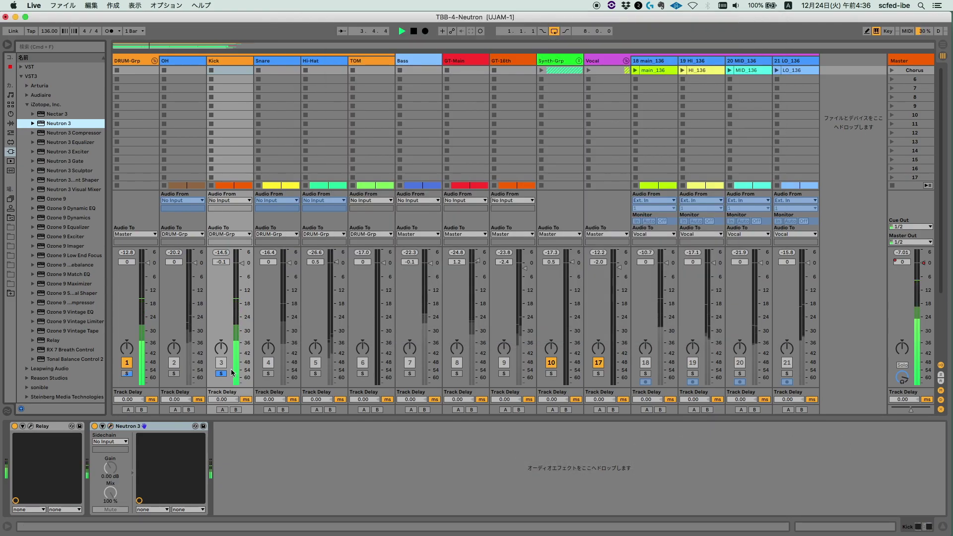
click(221, 373)
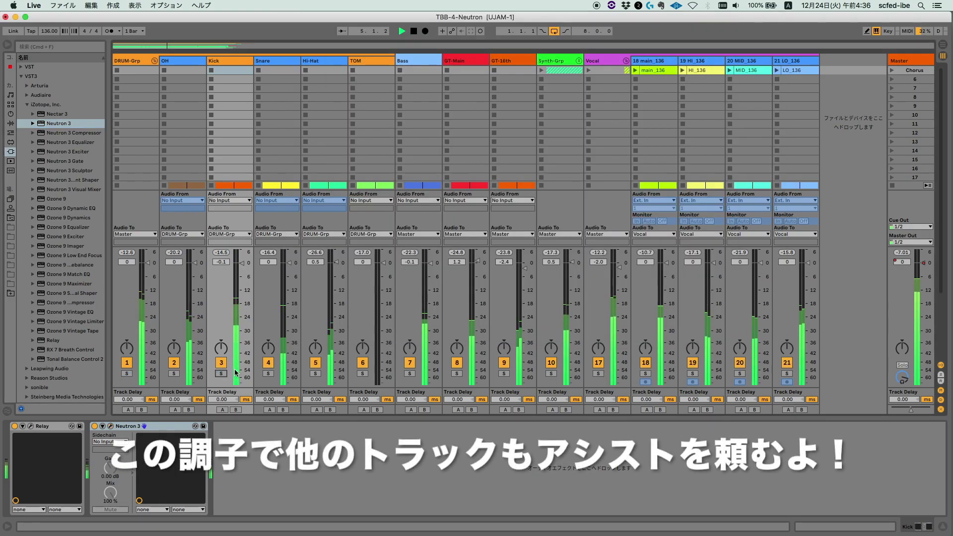
Solo the Bass track and run Neutron's Track Enhance assistant on it with Bass as the instrument
click(425, 377)
key(super+alt+p)
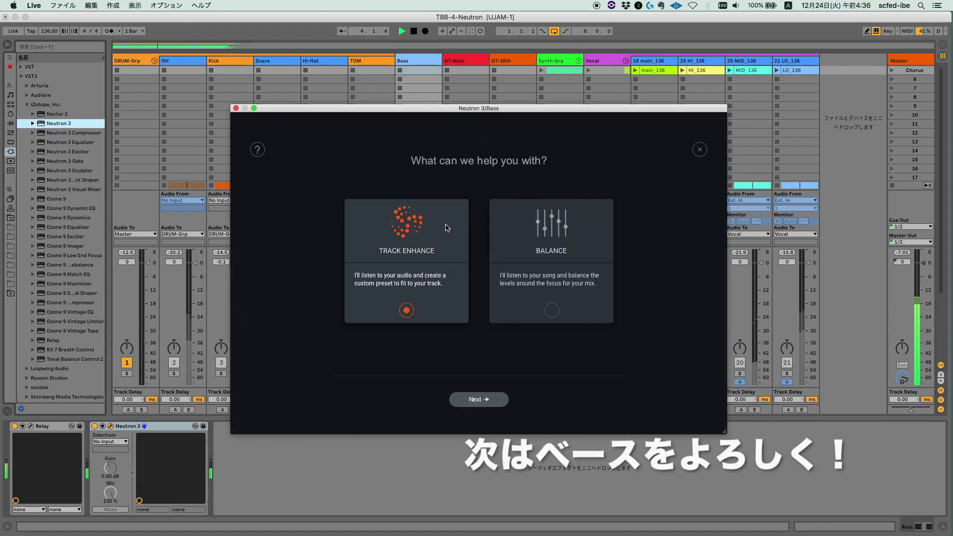
click(479, 399)
click(479, 224)
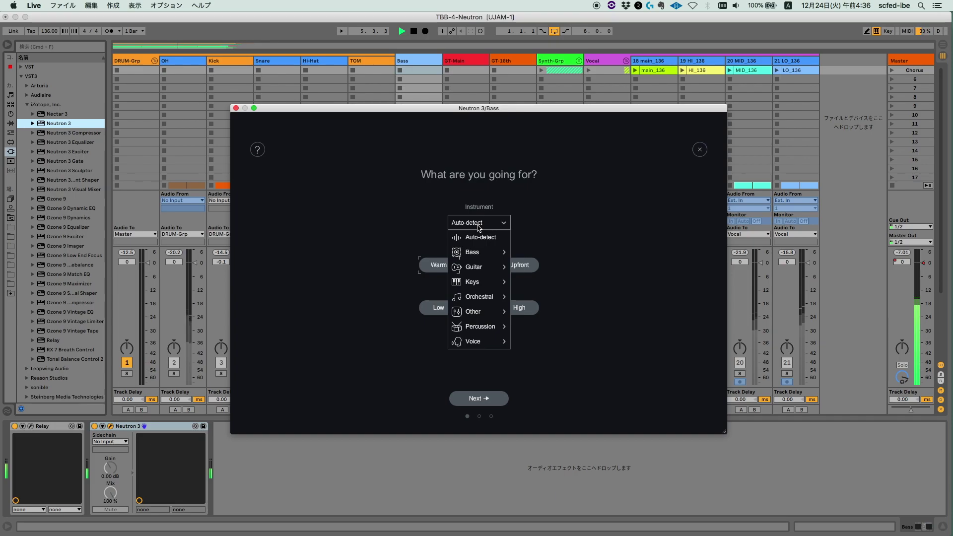
mouse_move(474, 252)
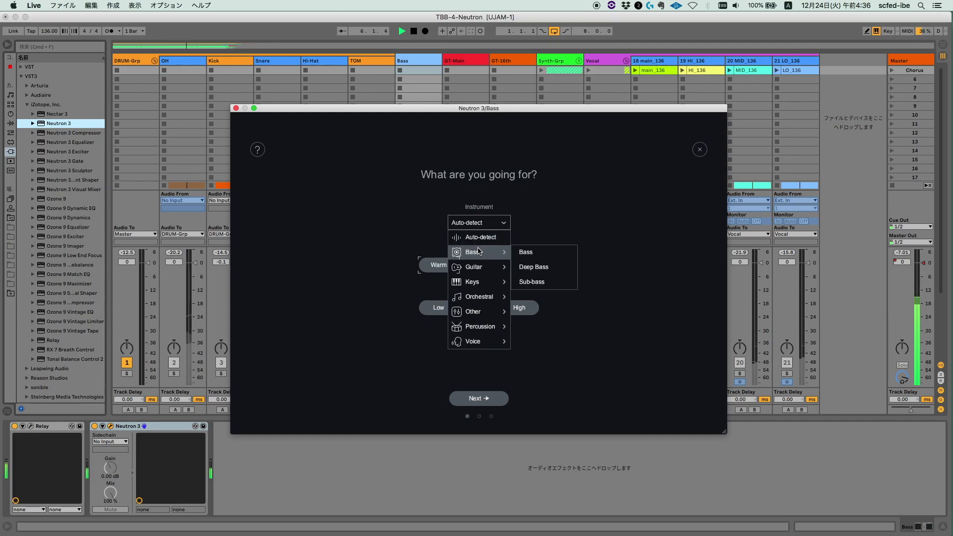
click(546, 259)
click(479, 398)
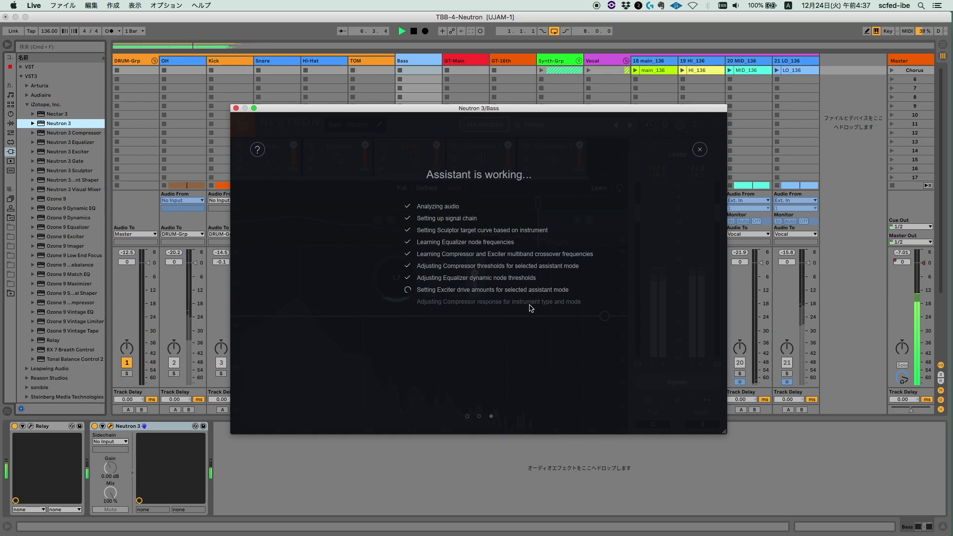
Compare the bass with Neutron bypassed and active, and hide the plug-in window
click(680, 381)
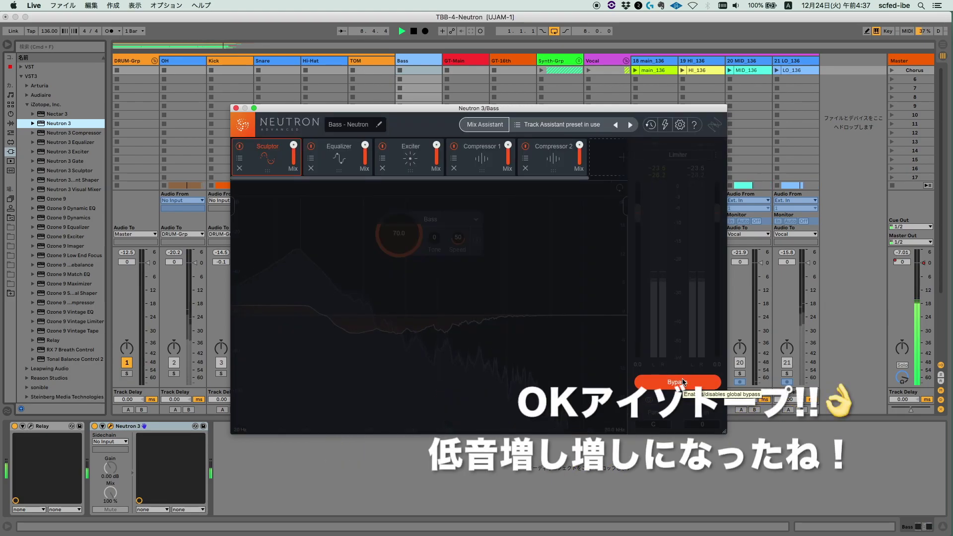
click(683, 382)
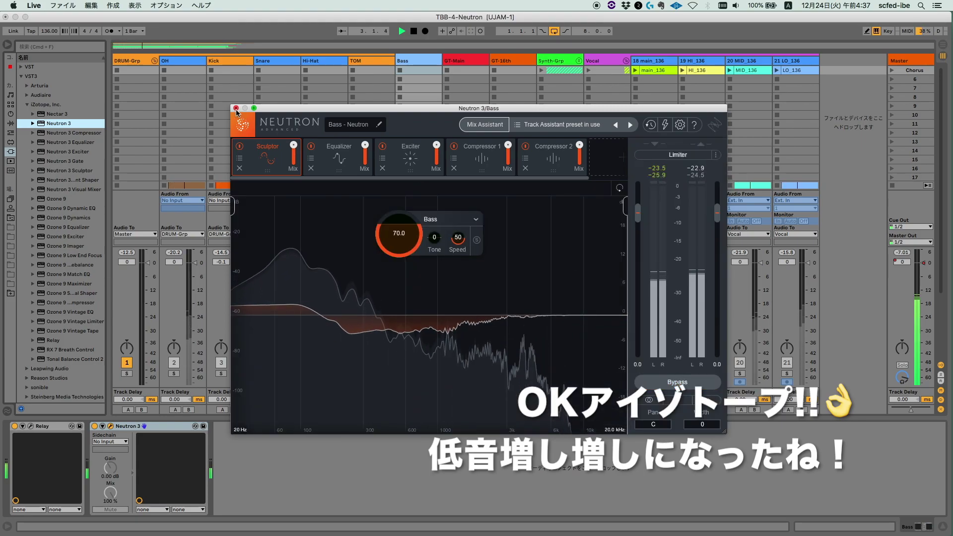
key(super+alt+p)
Solo the GT-Main track and start Neutron's Mix Assistant on it in Track Enhance mode
click(456, 373)
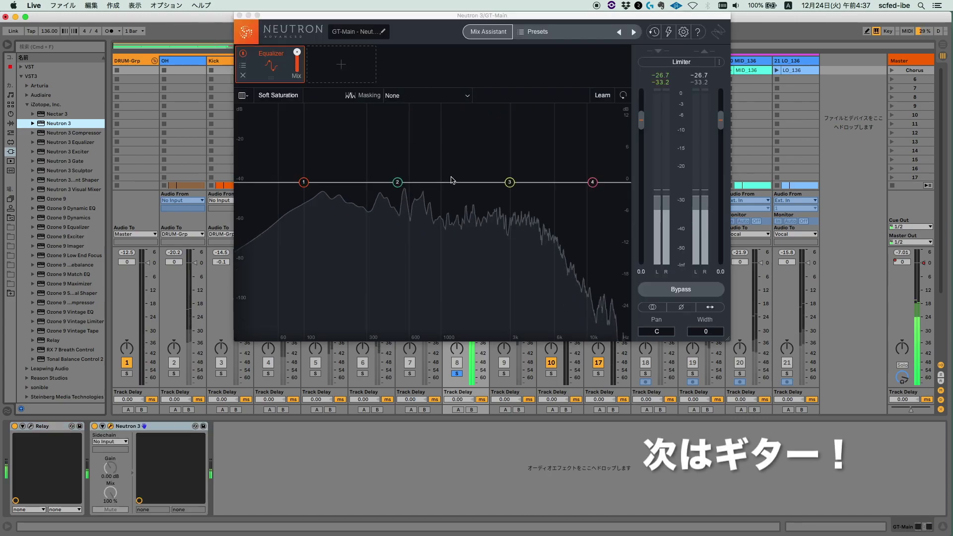
click(488, 31)
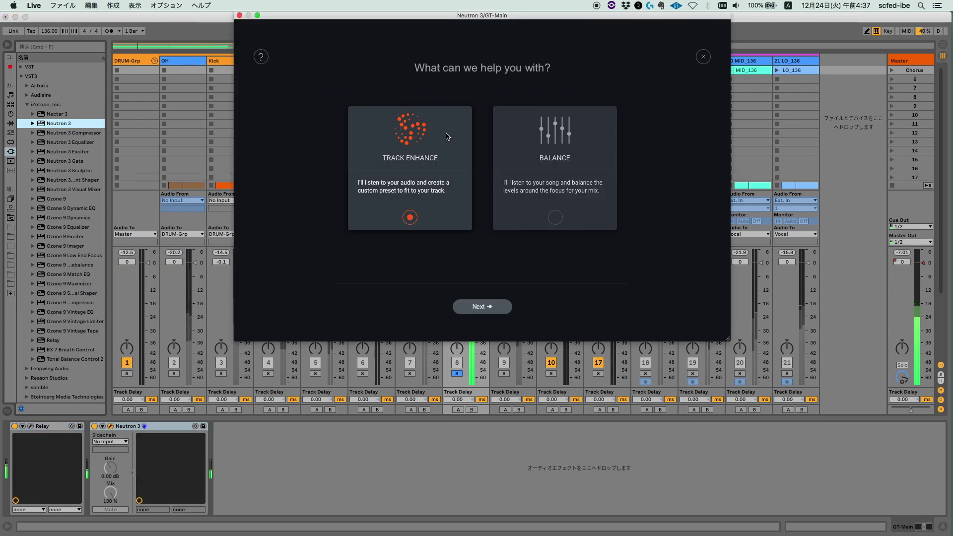
click(476, 306)
Run the assistant with the Distorted Electric instrument, Upfront style and High intensity, and accept its suggestion
click(483, 130)
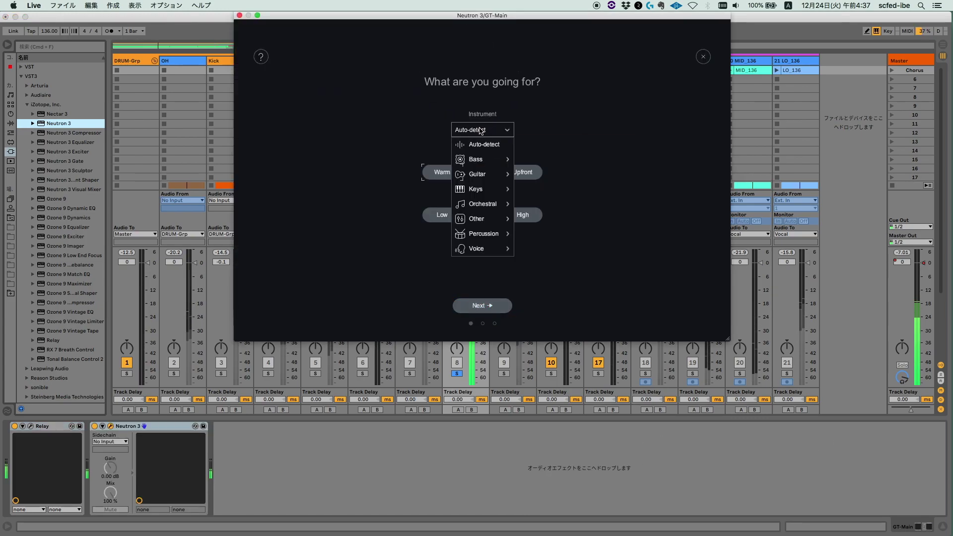
mouse_move(489, 177)
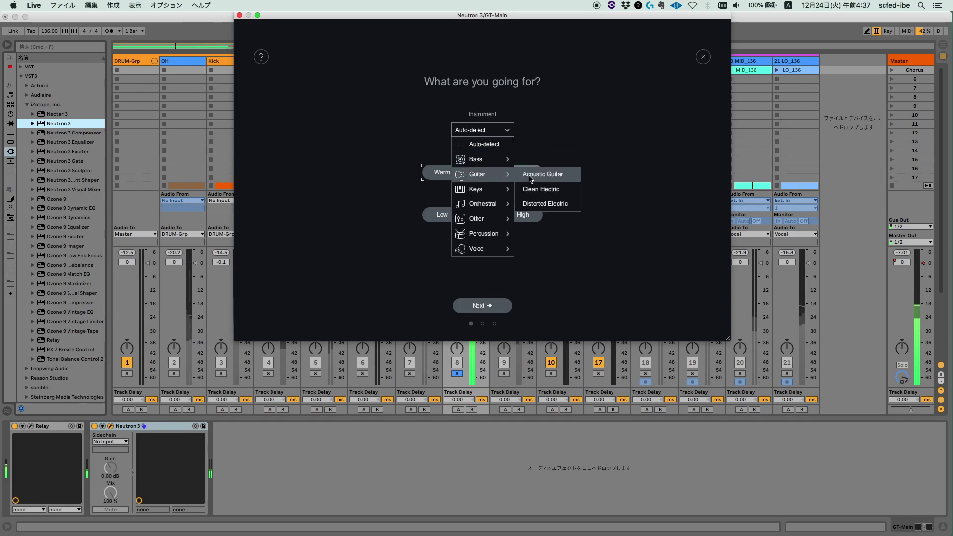
click(545, 204)
click(526, 177)
click(526, 216)
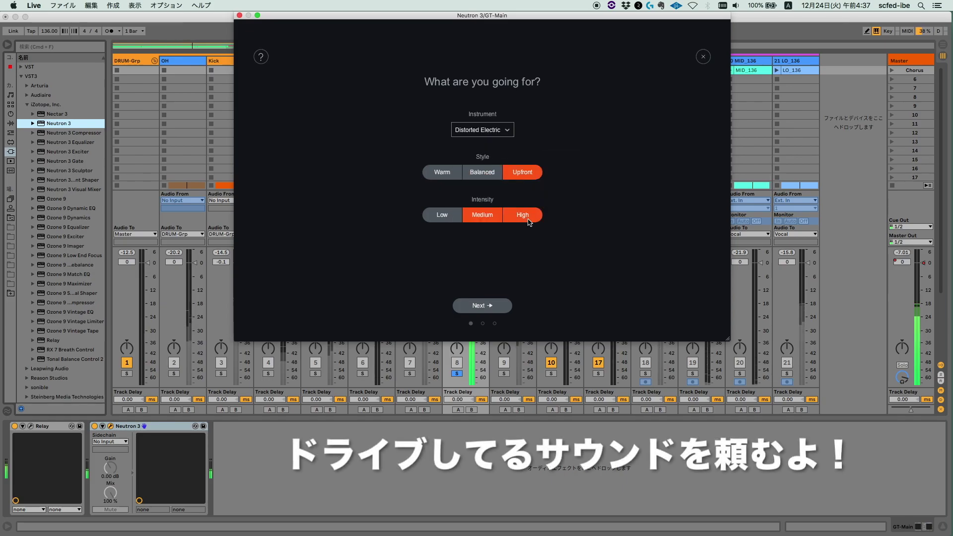
click(490, 305)
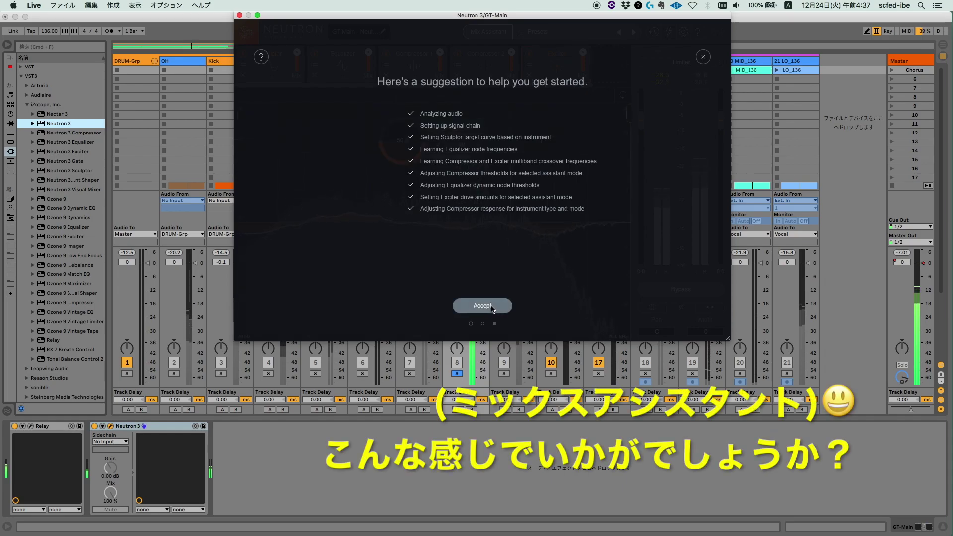
click(492, 306)
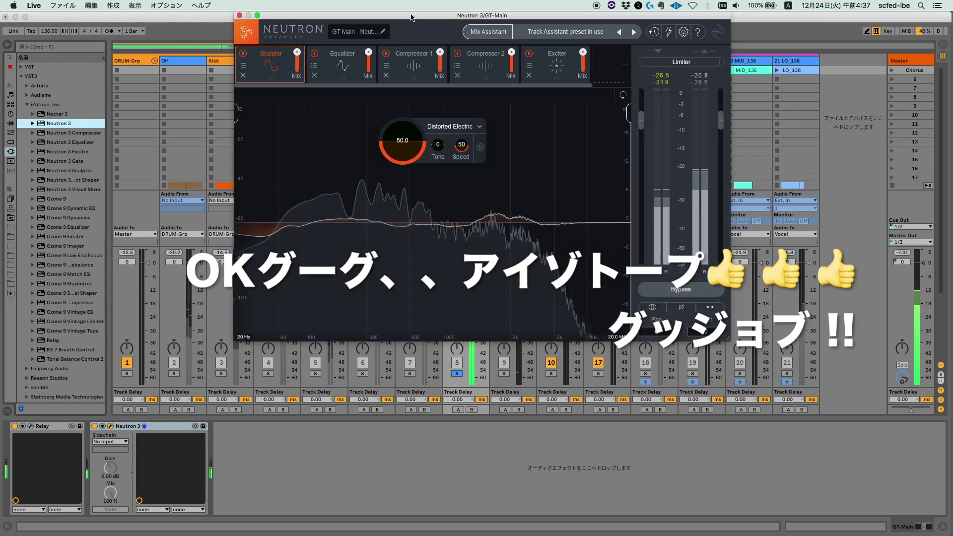
Move the Neutron window off the mixer channels and unsolo the GT-Main track
drag(470, 15, 735, 137)
click(456, 373)
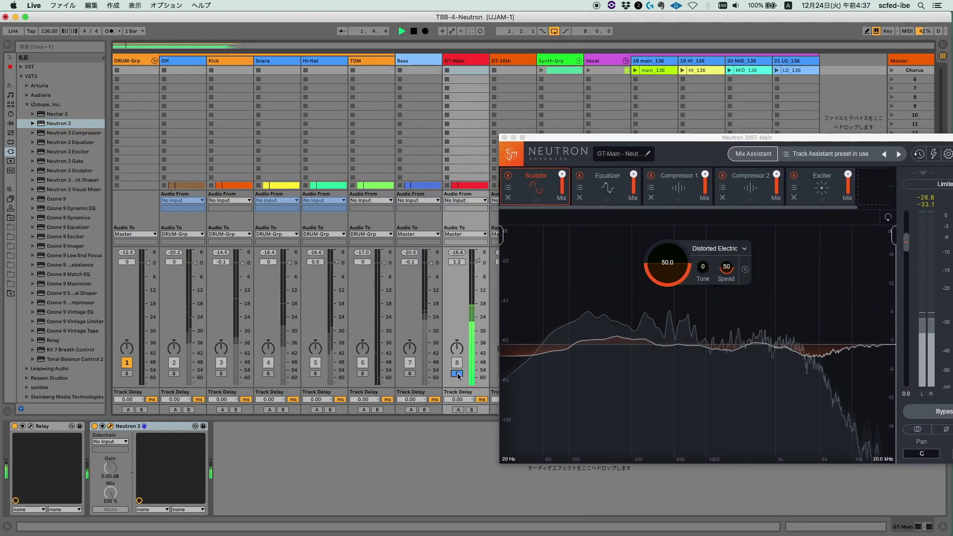
click(489, 272)
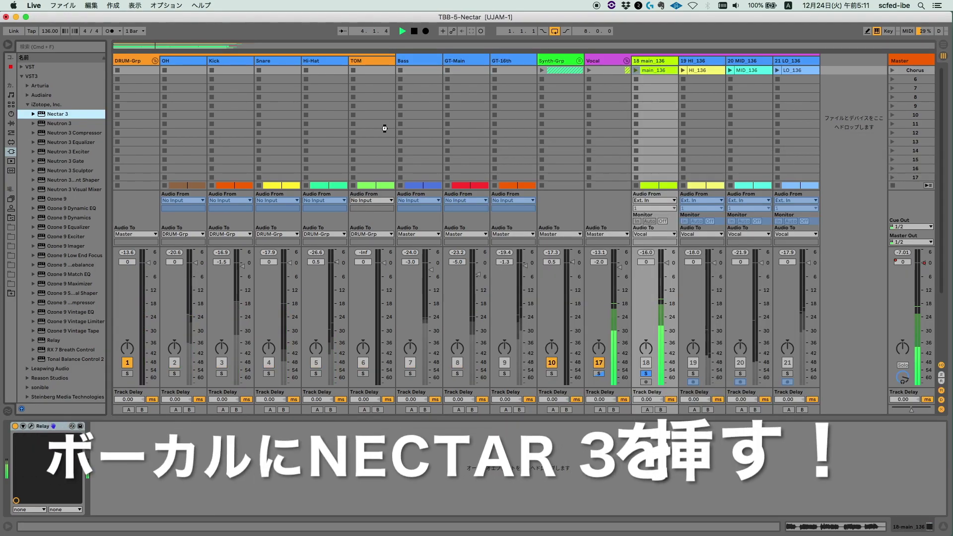
Load Nectar 3 on the 18 main_136 vocal track and start its Vocal Assistant in Assist mode
key(Return)
drag(595, 15, 341, 45)
click(478, 62)
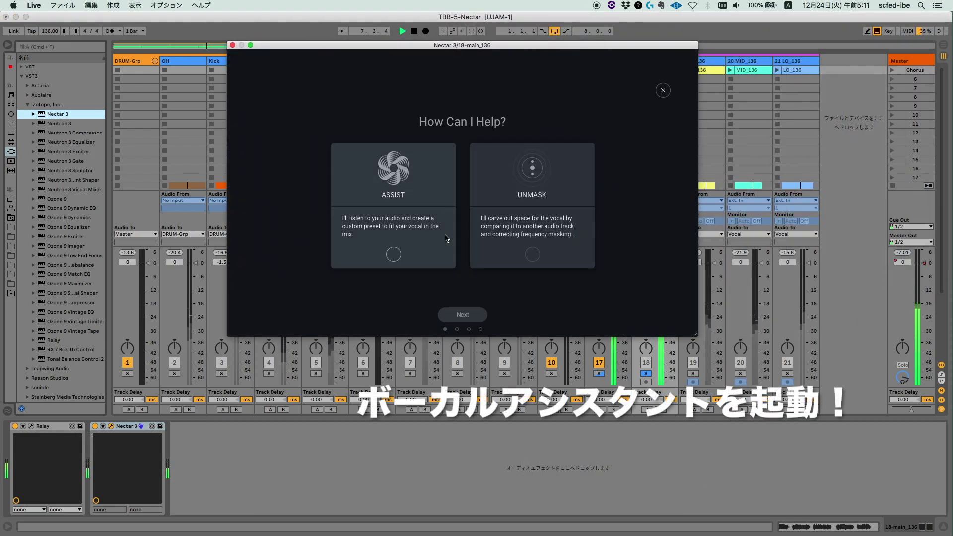
click(393, 254)
click(462, 314)
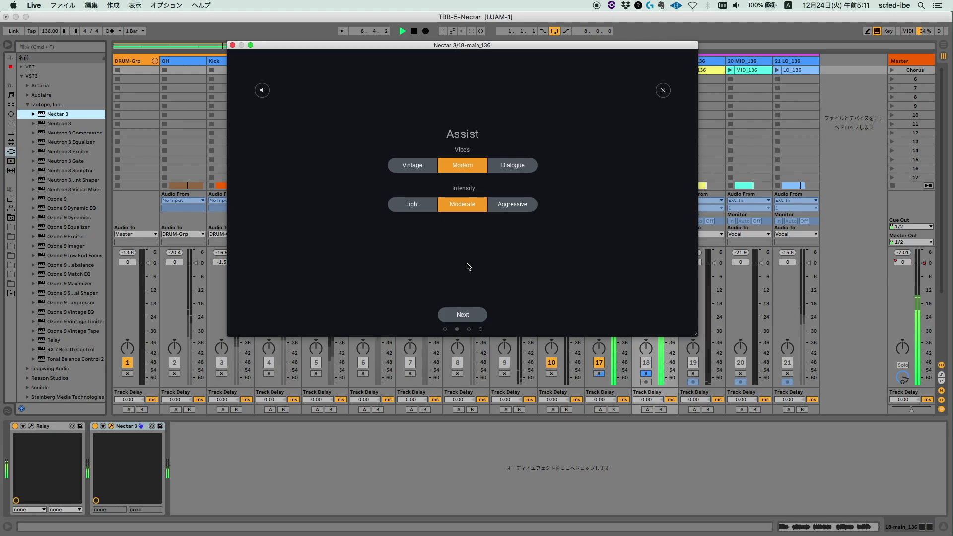
Run the Vocal Assistant with Modern vibe and Aggressive intensity, and accept its suggestion
click(512, 204)
click(467, 315)
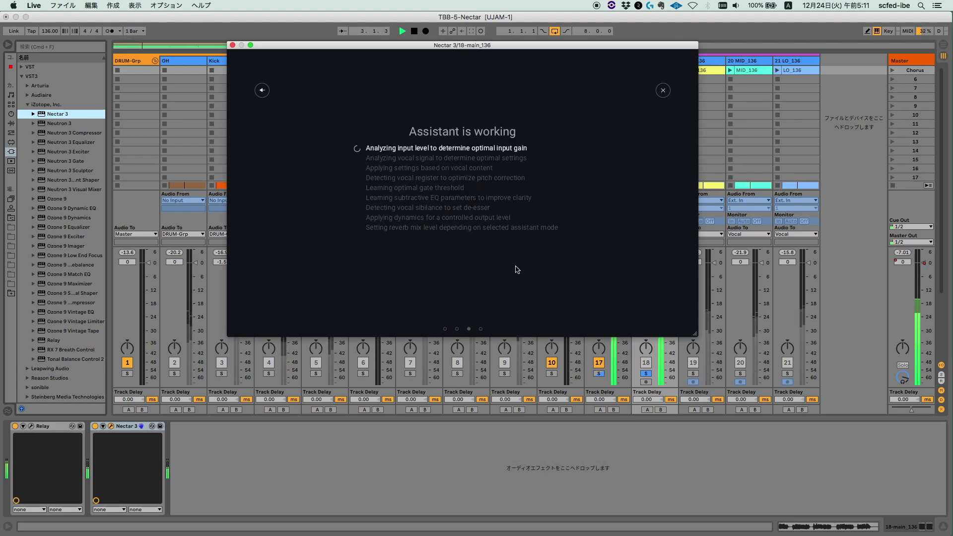
drag(609, 49, 514, 43)
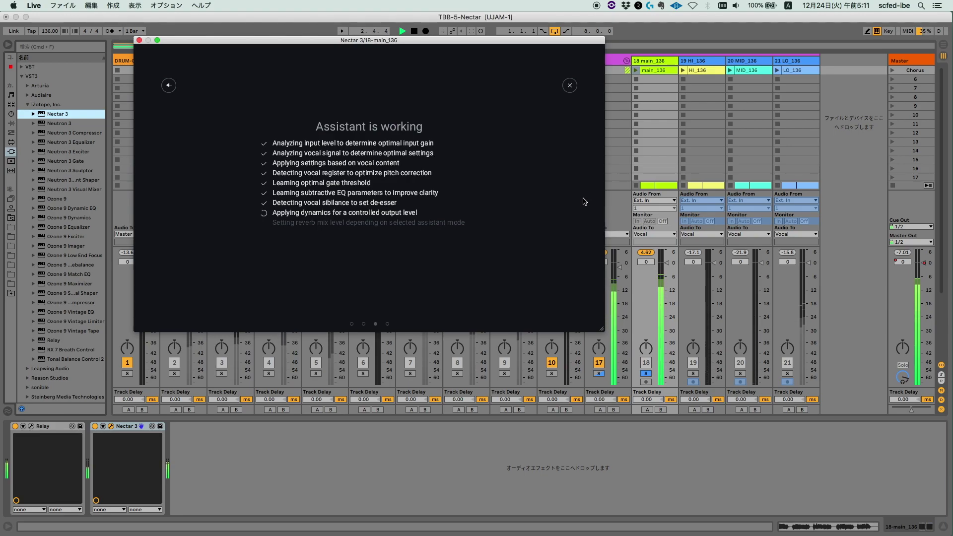
click(369, 309)
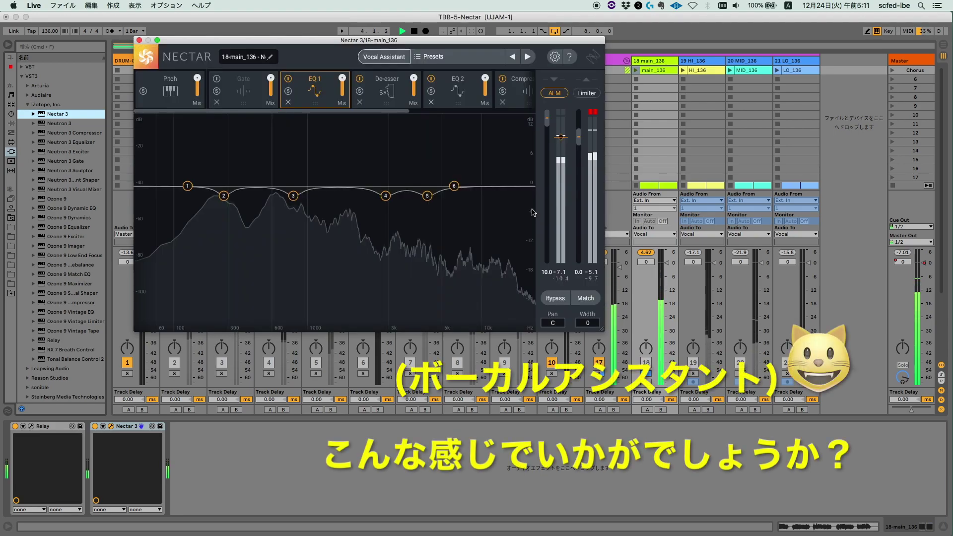
Lower Nectar's output gain to -9.9 dB, clear the output clip indicators and unsolo the main vocal track
drag(581, 139, 582, 167)
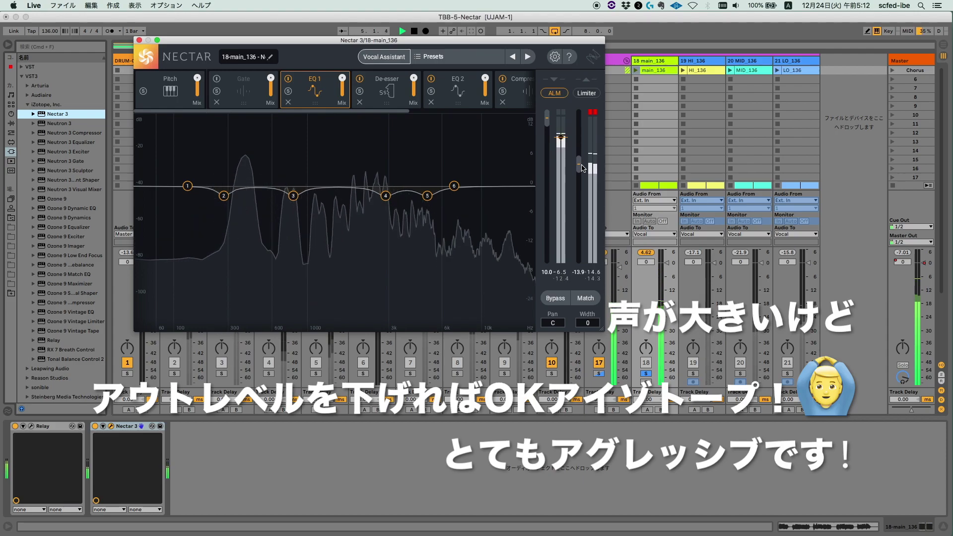
click(596, 113)
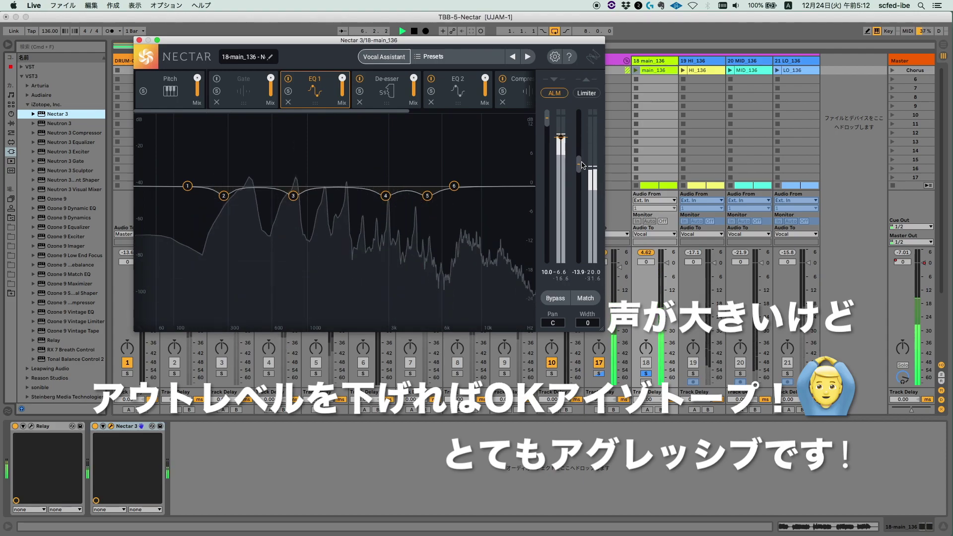
drag(582, 162, 582, 156)
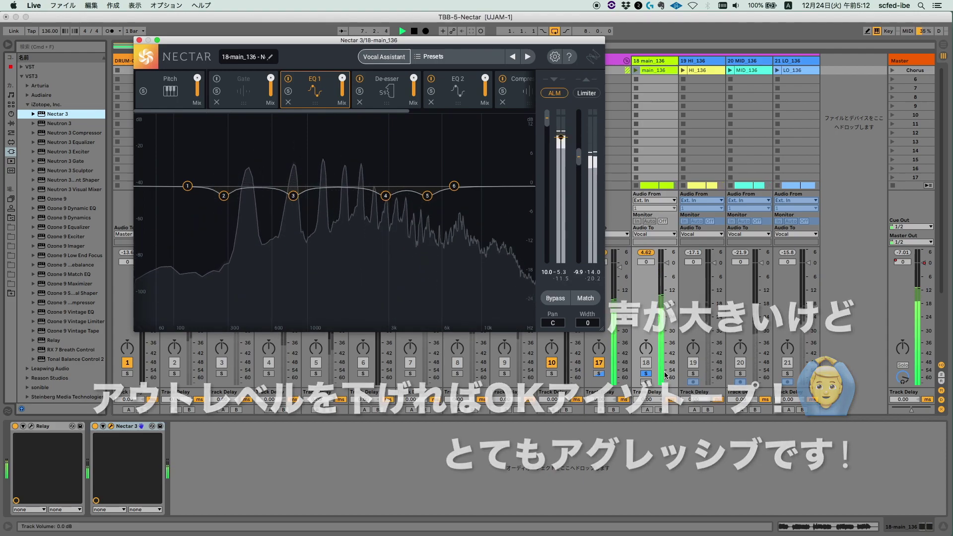
click(645, 374)
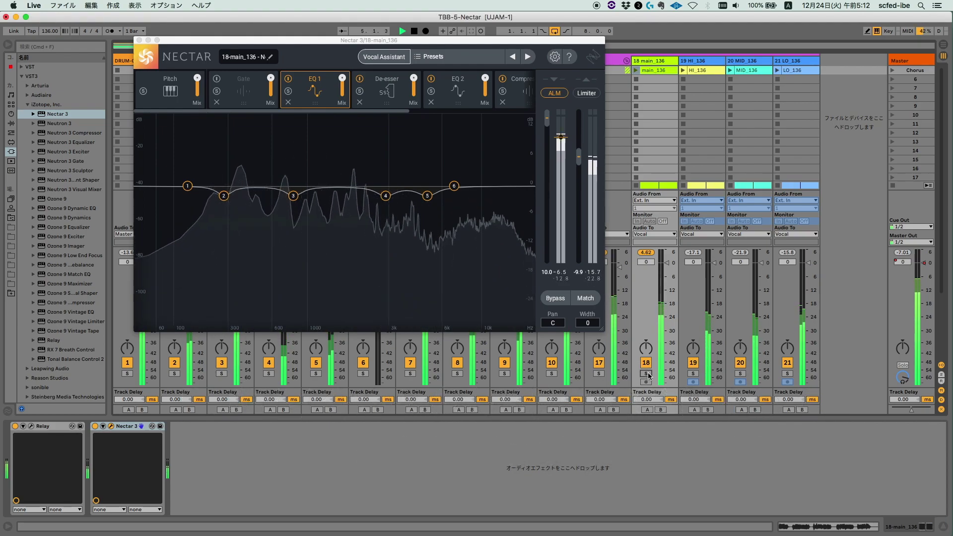
Adjust the mix amount of the Reverb module at the end of Nectar's module chain
drag(407, 111, 533, 115)
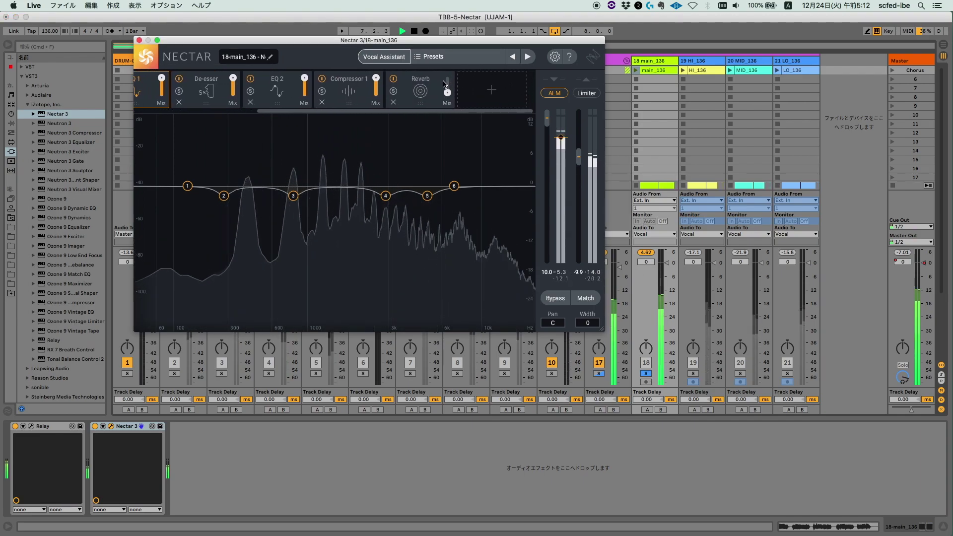
drag(448, 95, 448, 87)
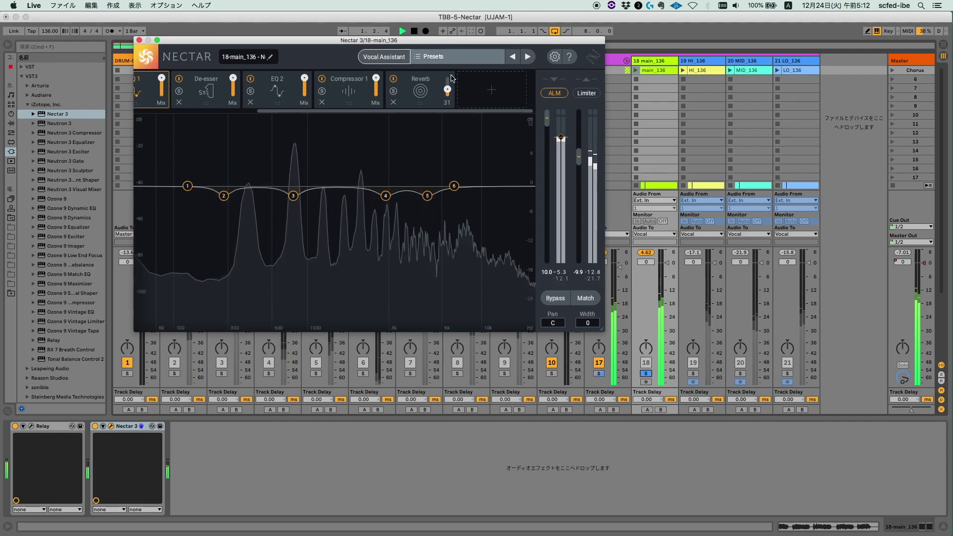
Add a Harmony module between EQ 2 and Compressor 1, and set its Time Variation and Pitch Variation to 0%
click(490, 91)
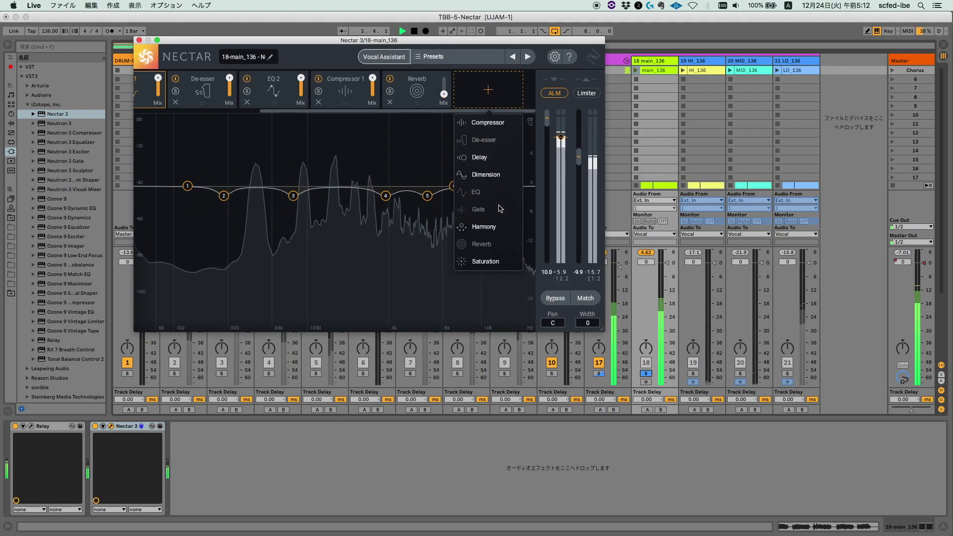
click(485, 227)
drag(422, 94, 306, 87)
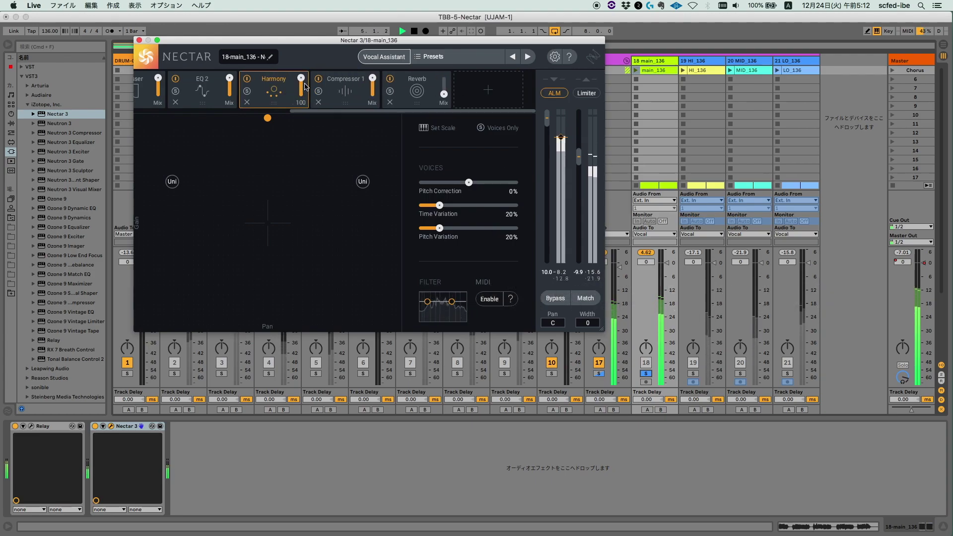
drag(434, 208, 406, 231)
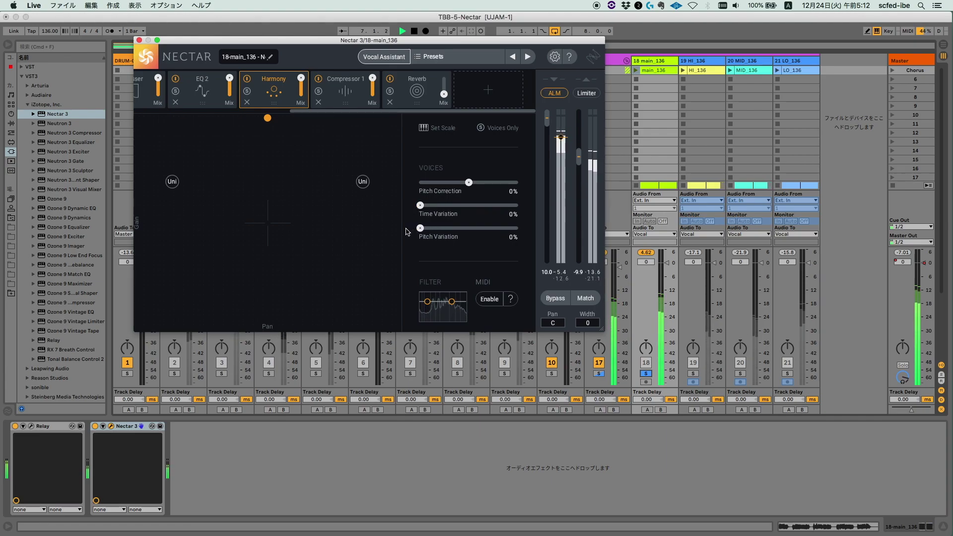
Set the scale used by the Harmony module to the key of G# Minor
click(440, 129)
click(161, 277)
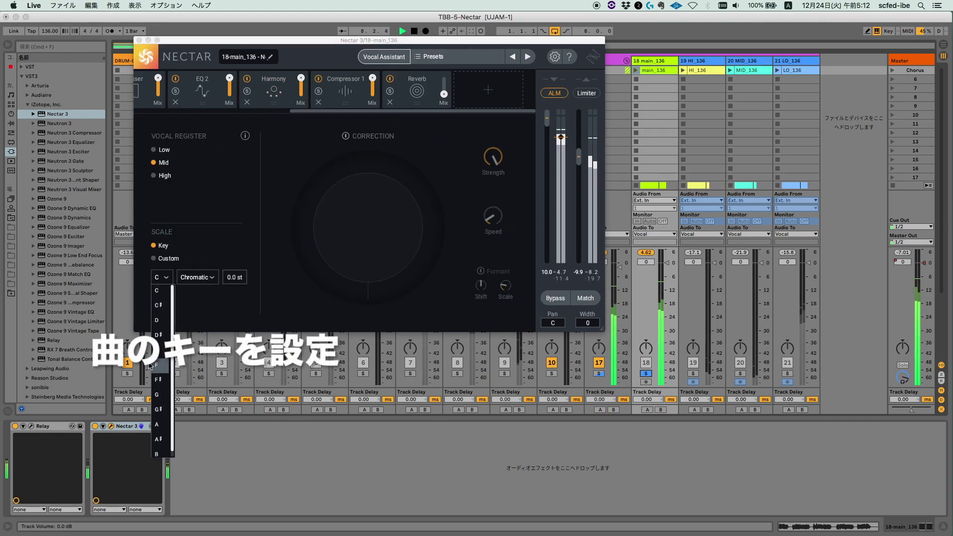
click(159, 407)
click(197, 278)
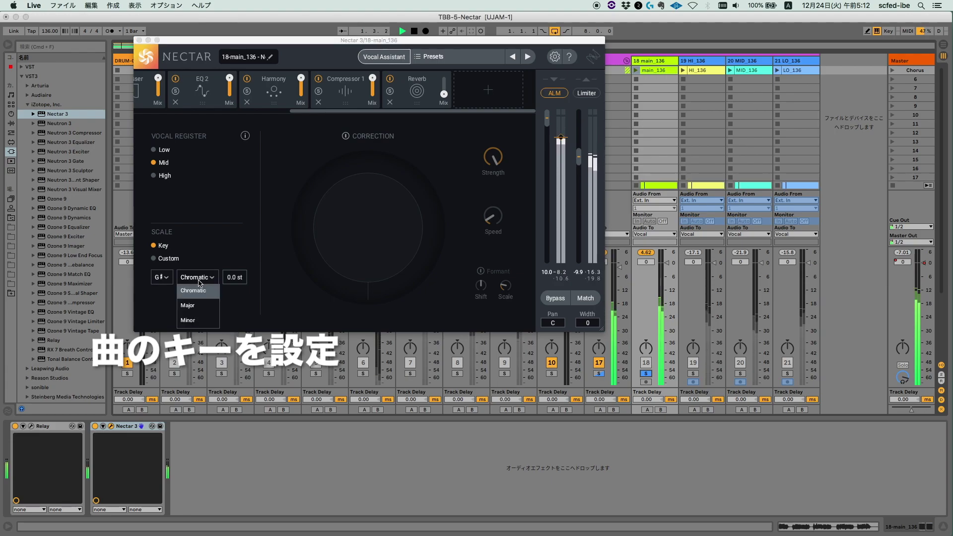
click(188, 320)
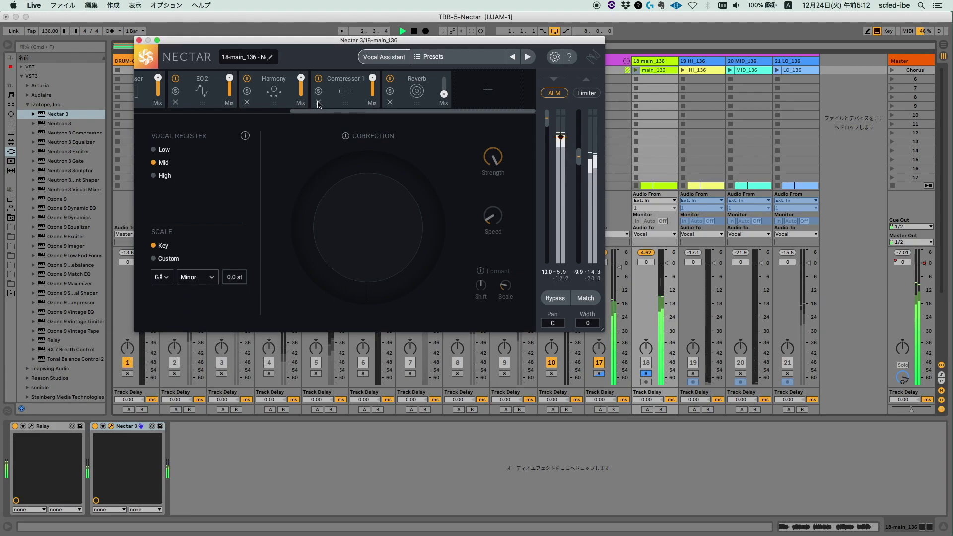
Add a voice to the Harmony module, set it to a 3rd, then raise its gain slightly and pan it further right
click(283, 98)
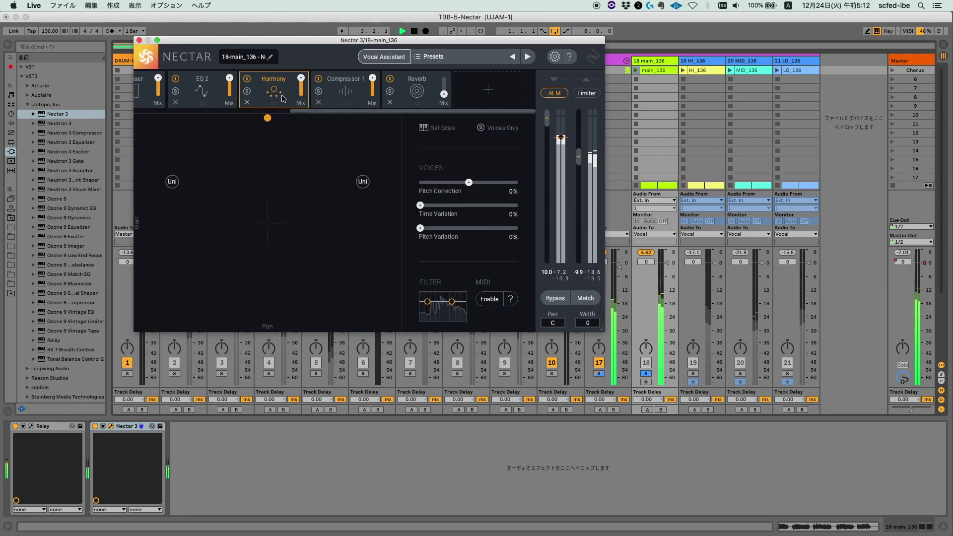
click(298, 149)
click(295, 169)
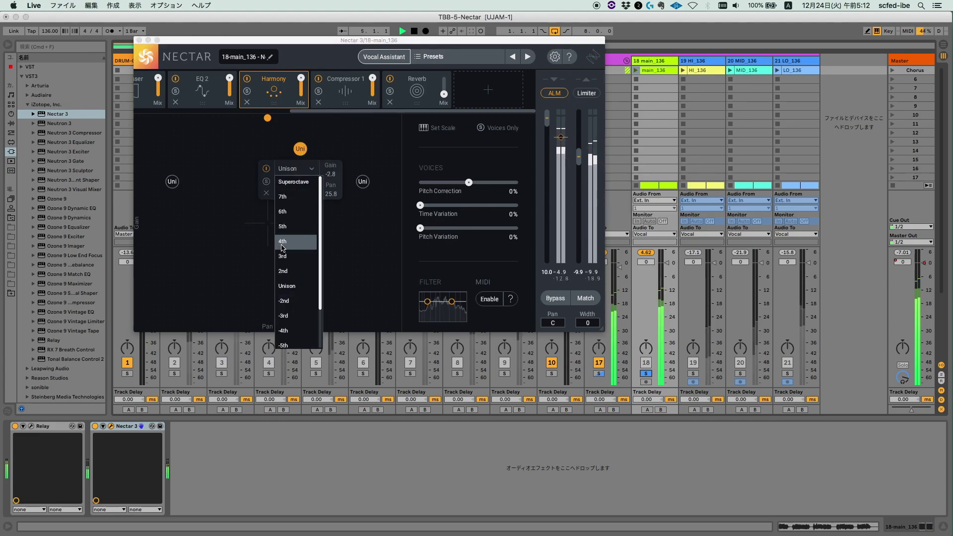
click(293, 255)
mouse_move(300, 149)
mouse_down()
mouse_move(304, 119)
mouse_move(393, 119)
mouse_move(199, 110)
mouse_move(149, 120)
mouse_move(204, 168)
mouse_move(269, 182)
mouse_move(318, 145)
mouse_move(308, 139)
mouse_up()
Add another harmony voice set to a 5th, with a gain of about -2.6 and a pan of about -12.1
click(223, 143)
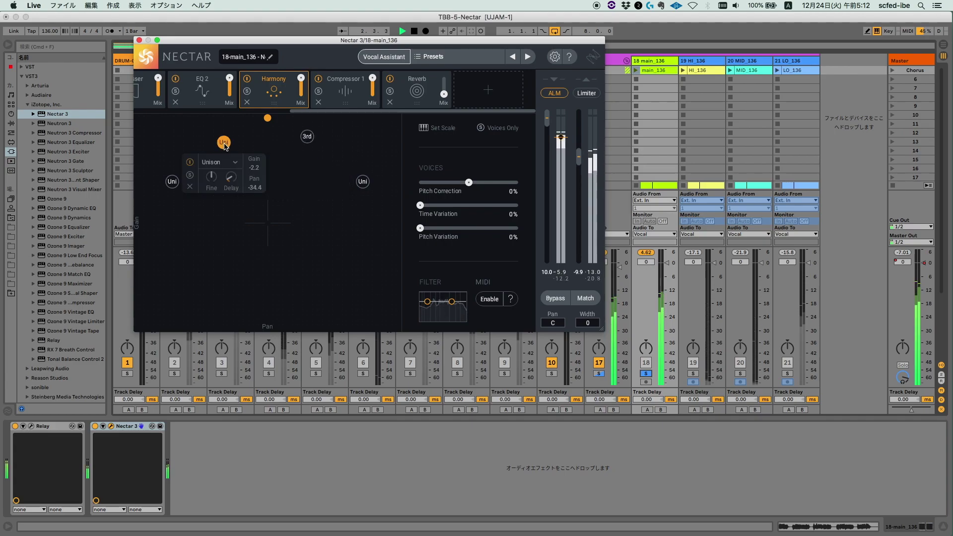
click(216, 163)
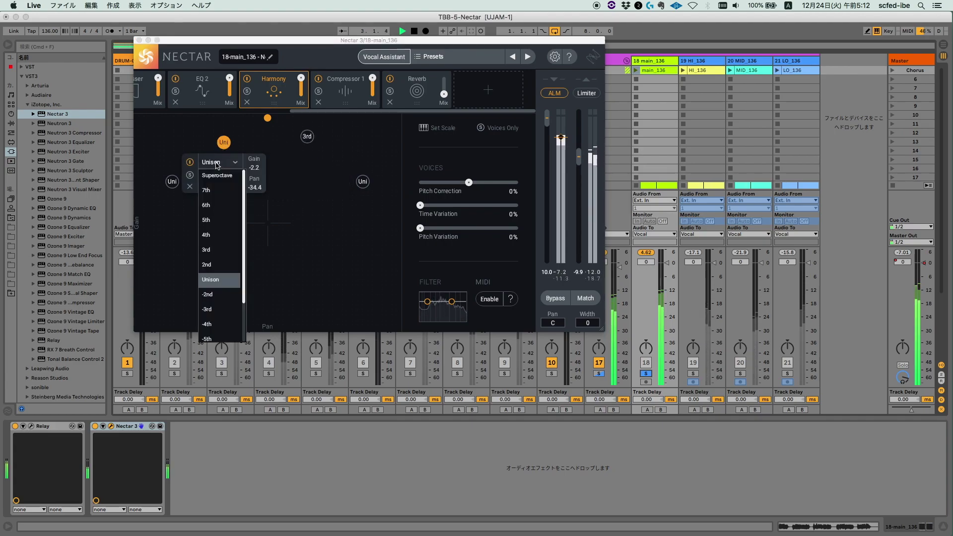
click(214, 220)
drag(225, 144, 253, 146)
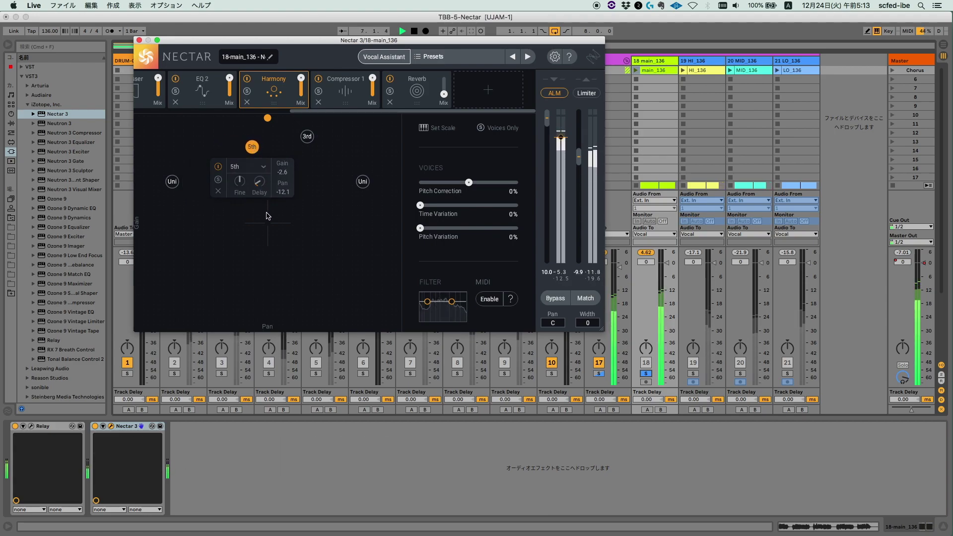
Add a third new harmony voice set to -6th, with a gain of about -1.2 and a pan of about -44.1
click(240, 222)
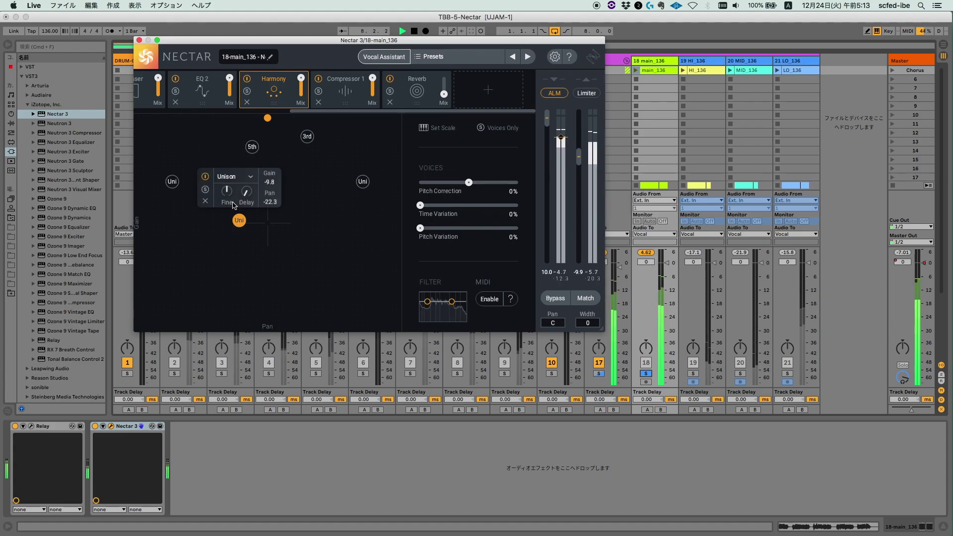
click(231, 178)
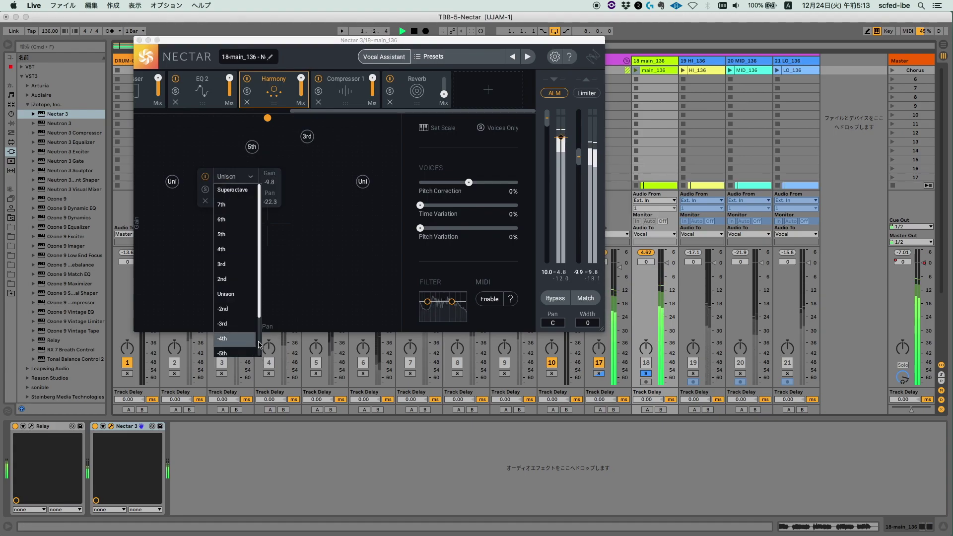
scroll(261, 341, down, 3)
click(242, 318)
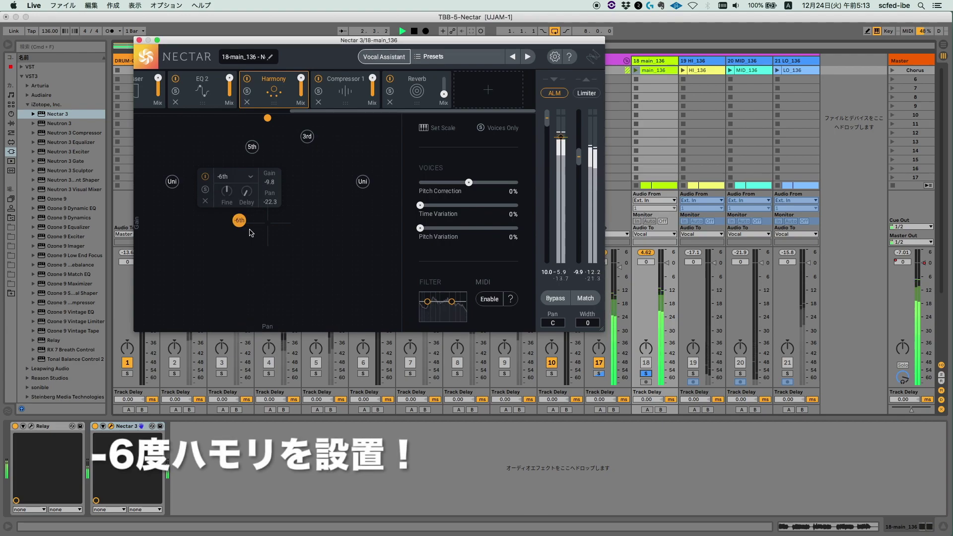
drag(241, 222, 211, 159)
drag(206, 145, 212, 132)
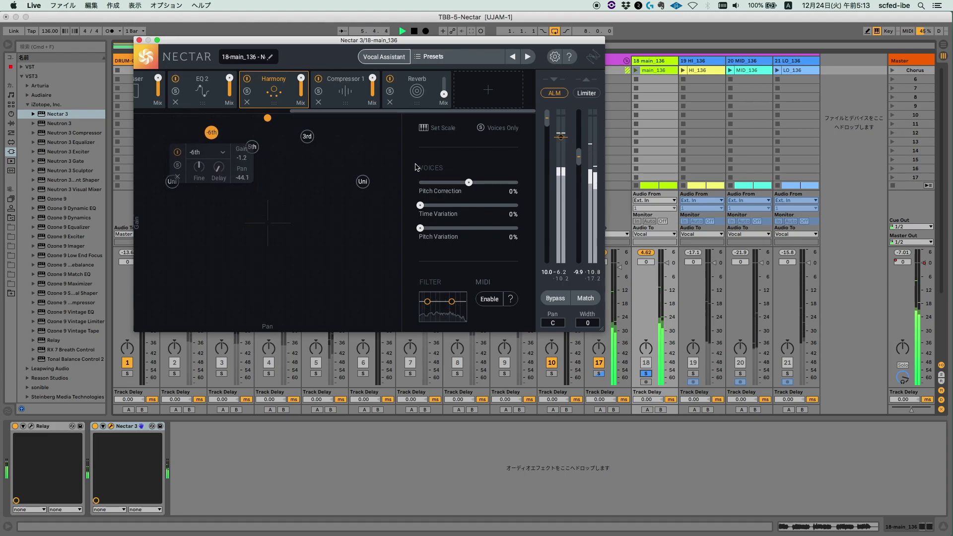
With the main vocal unsoloed, move the 3rd voice to gain -1.3, pan 33.2 and the -6th to gain -2.0, pan -47.3, and solo the track again
click(646, 373)
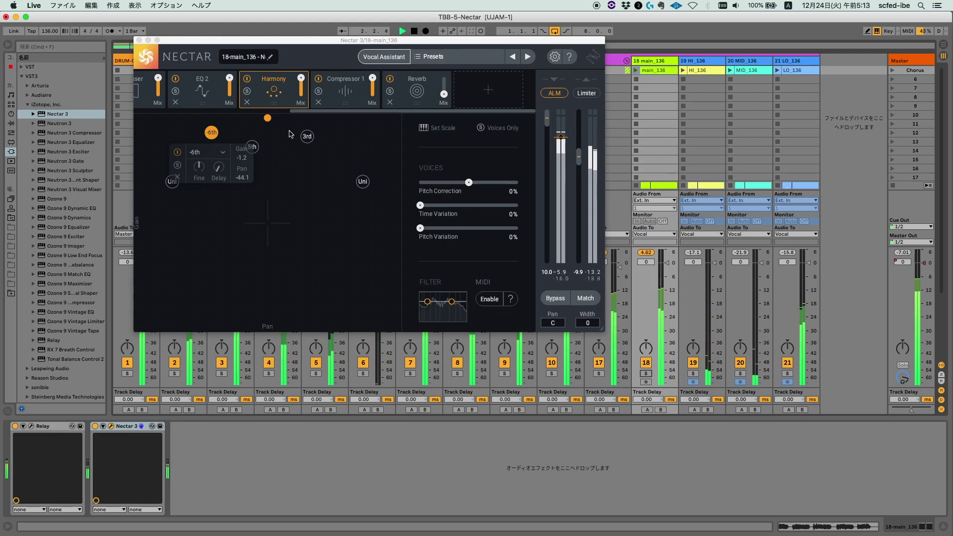
mouse_move(308, 138)
mouse_down()
mouse_move(306, 123)
mouse_move(286, 115)
mouse_move(305, 119)
mouse_move(312, 135)
mouse_up()
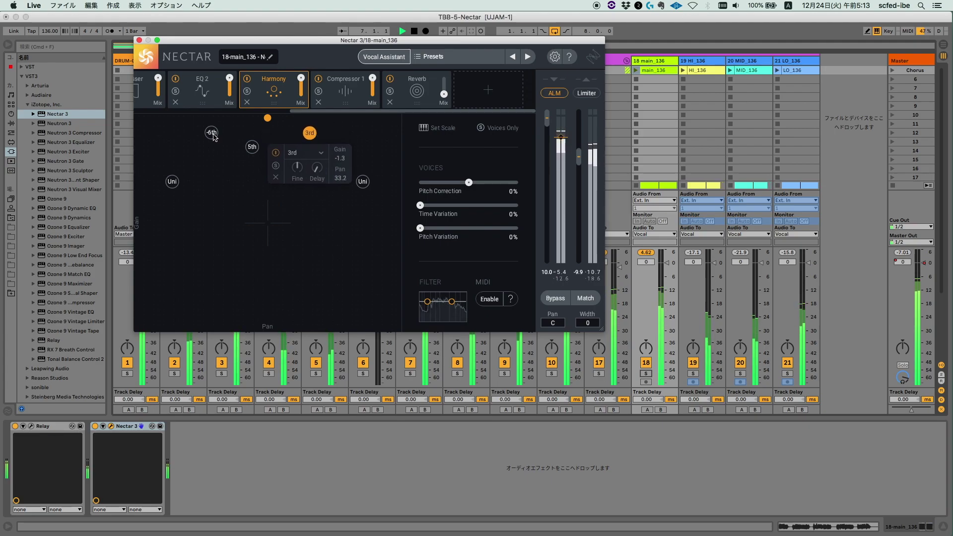
drag(212, 132, 208, 140)
click(645, 373)
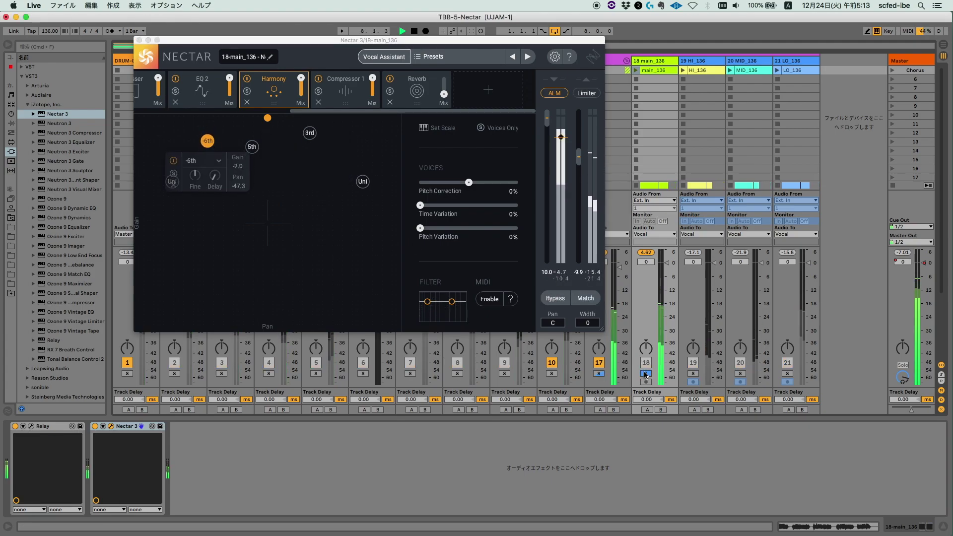
Raise the Reverb mix to 29 and add a Delay module between Compressor 1 and Reverb
drag(442, 97, 446, 91)
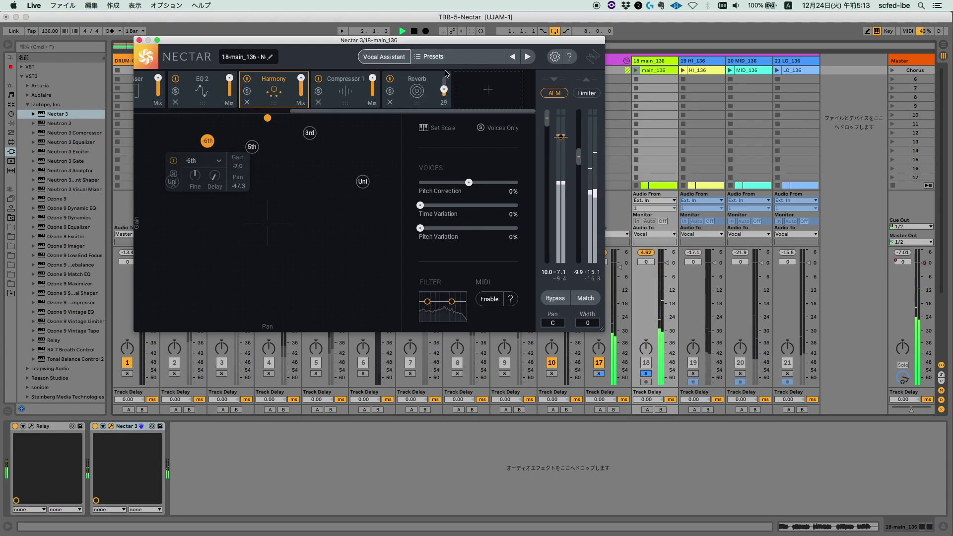
click(488, 92)
click(479, 157)
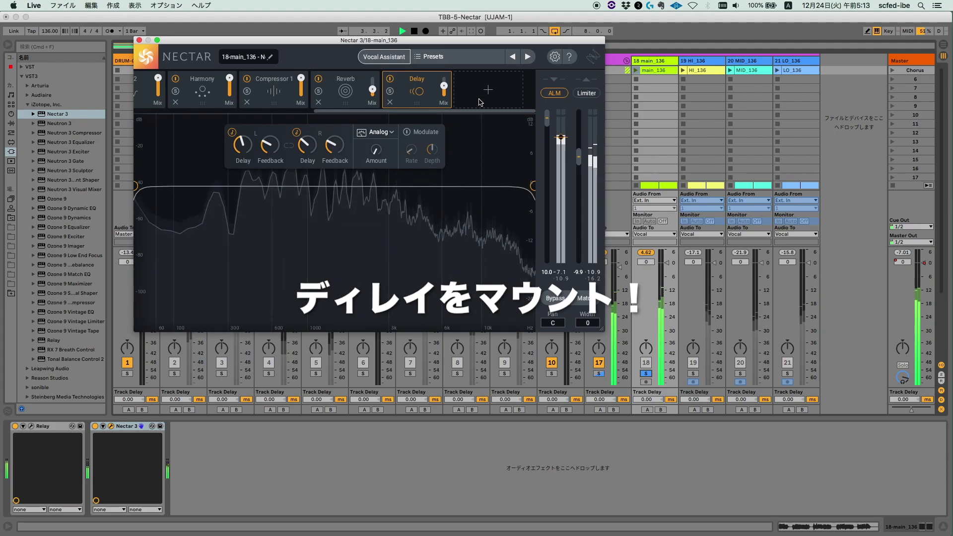
drag(428, 93, 373, 116)
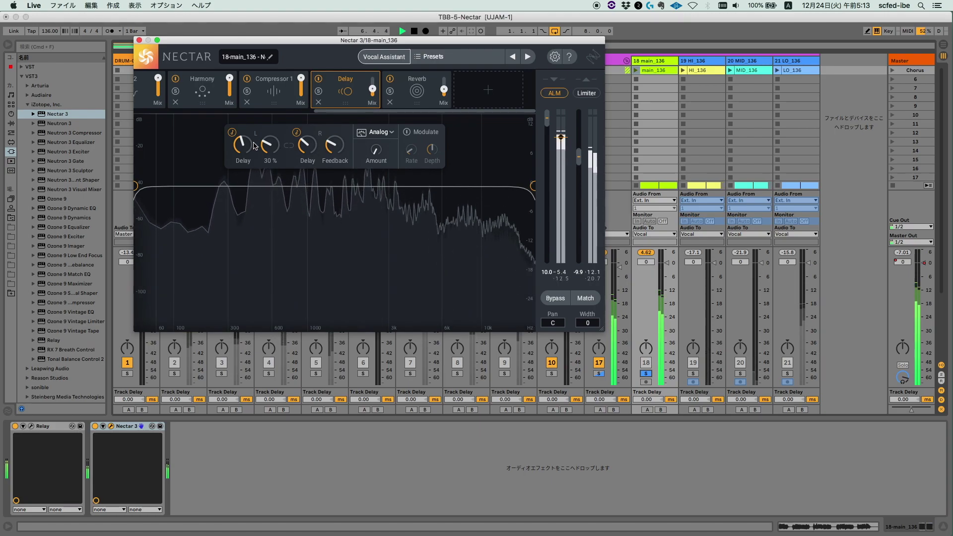
Set the Delay module's right-channel delay to 1/4 and its mix to 37, and unsolo the main vocal track
mouse_move(248, 146)
drag(305, 147, 306, 135)
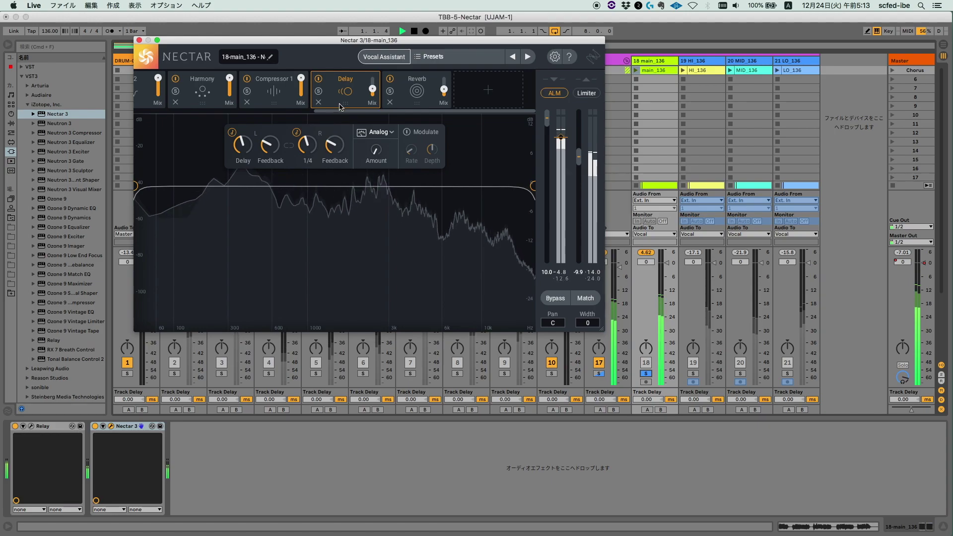
mouse_move(375, 91)
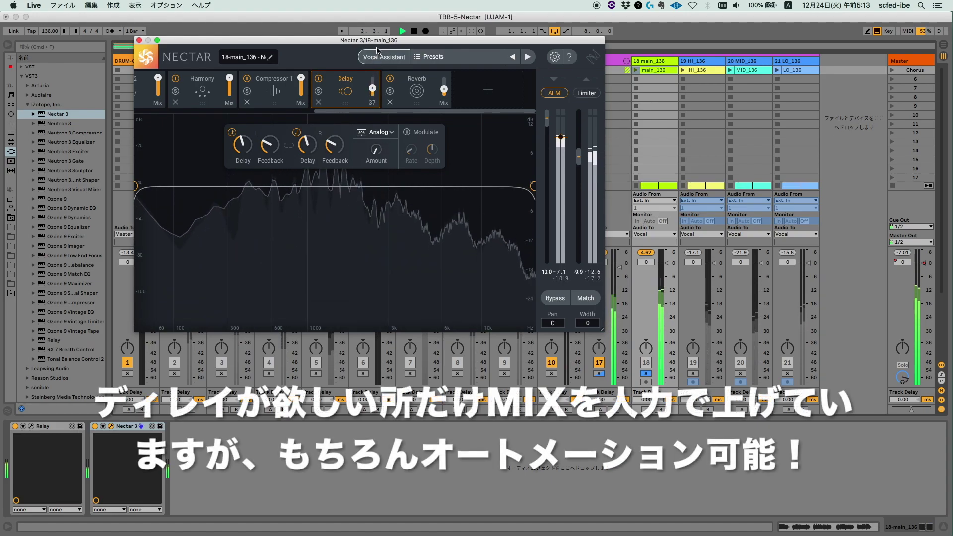
click(646, 373)
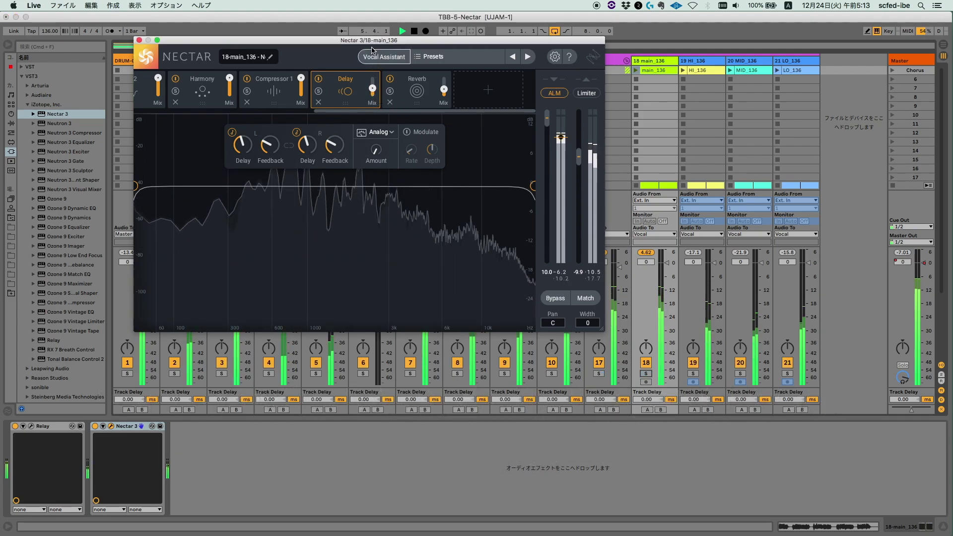